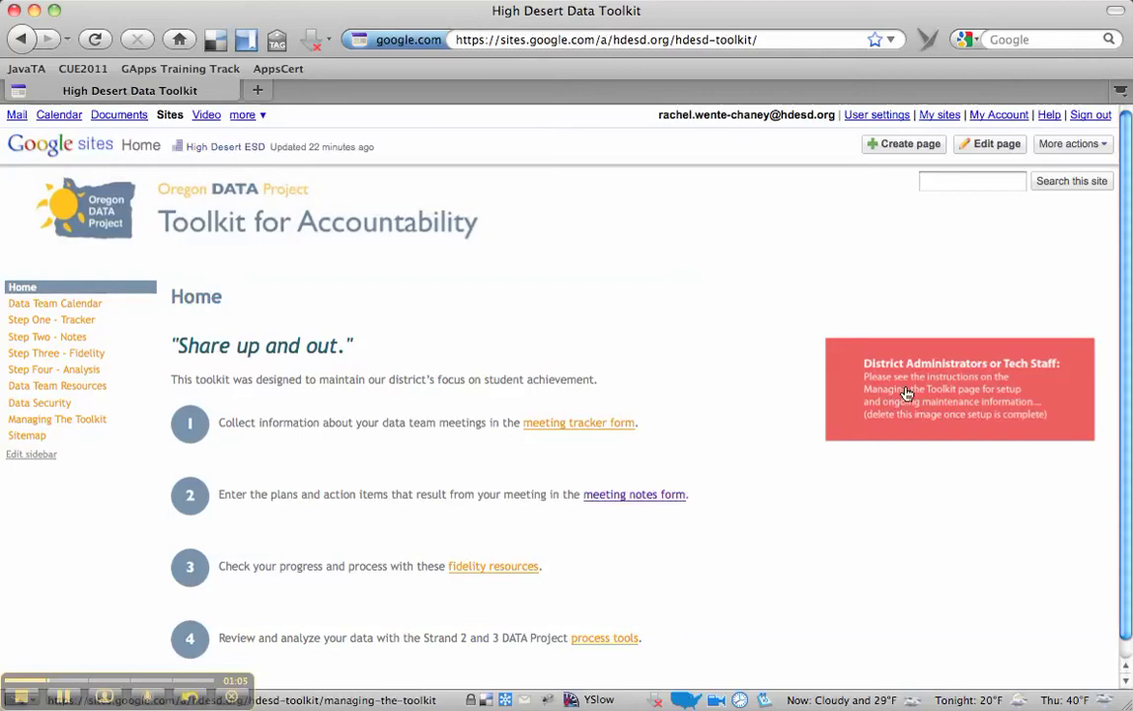
Step: Remove the red District Administrators or Tech Staff notice image from the Home page and save the page
click(999, 146)
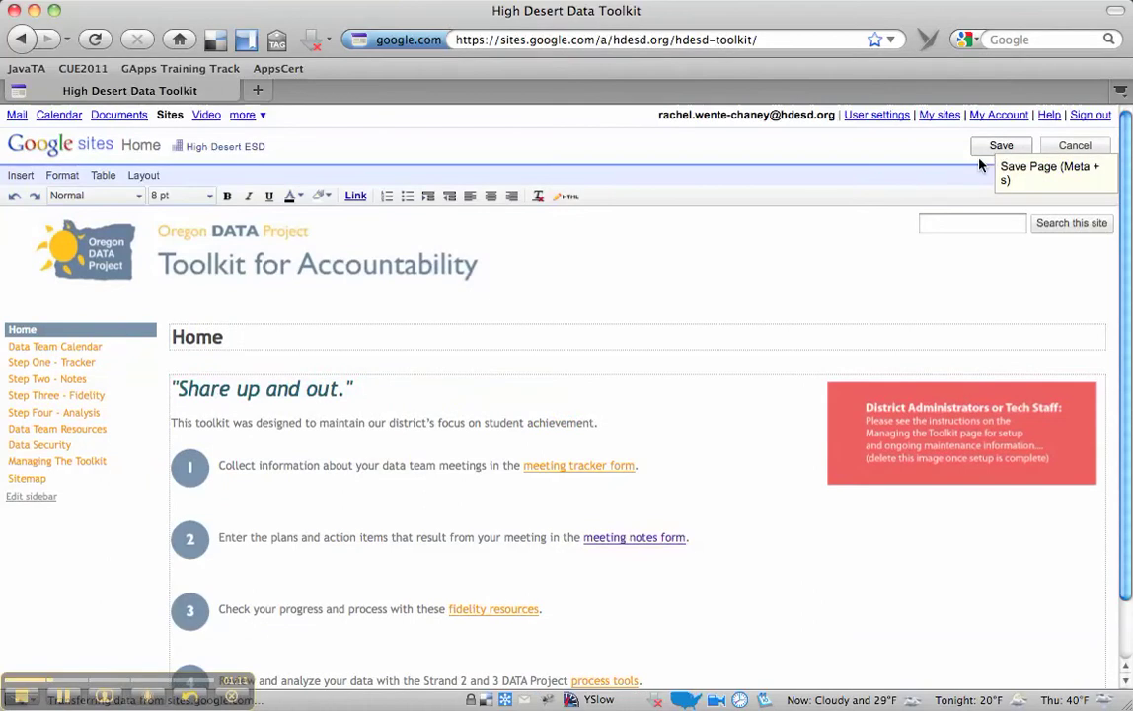
scroll(796, 385, down, 2)
scroll(796, 385, up, 2)
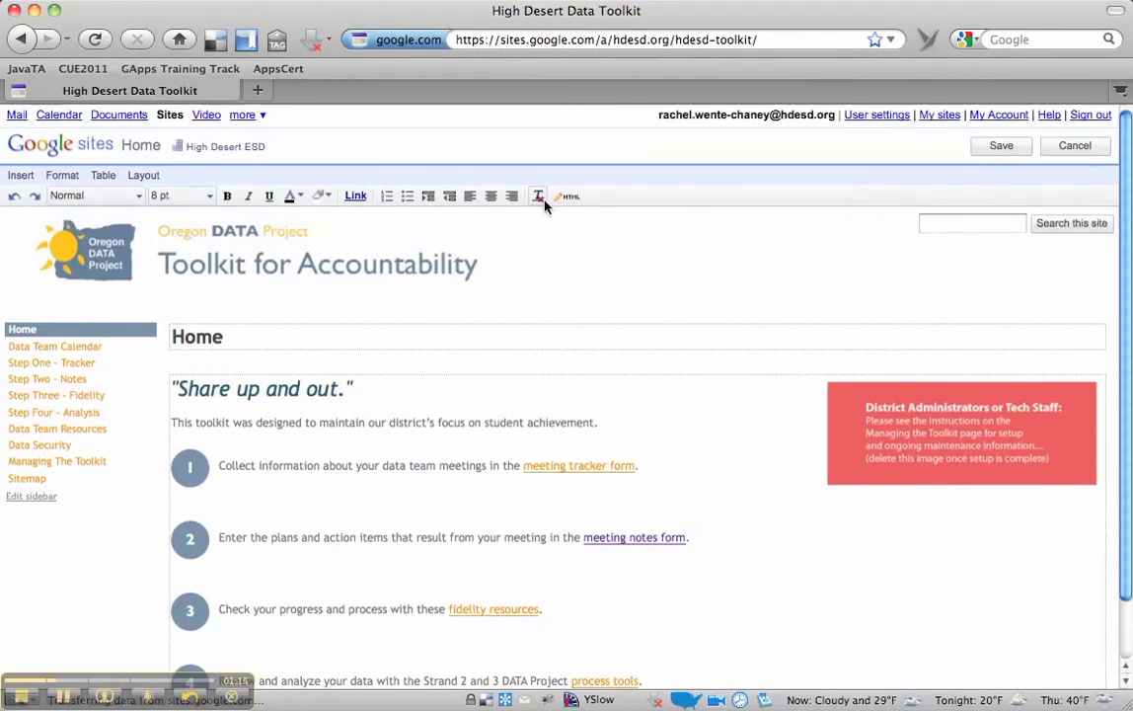
scroll(695, 390, down, 2)
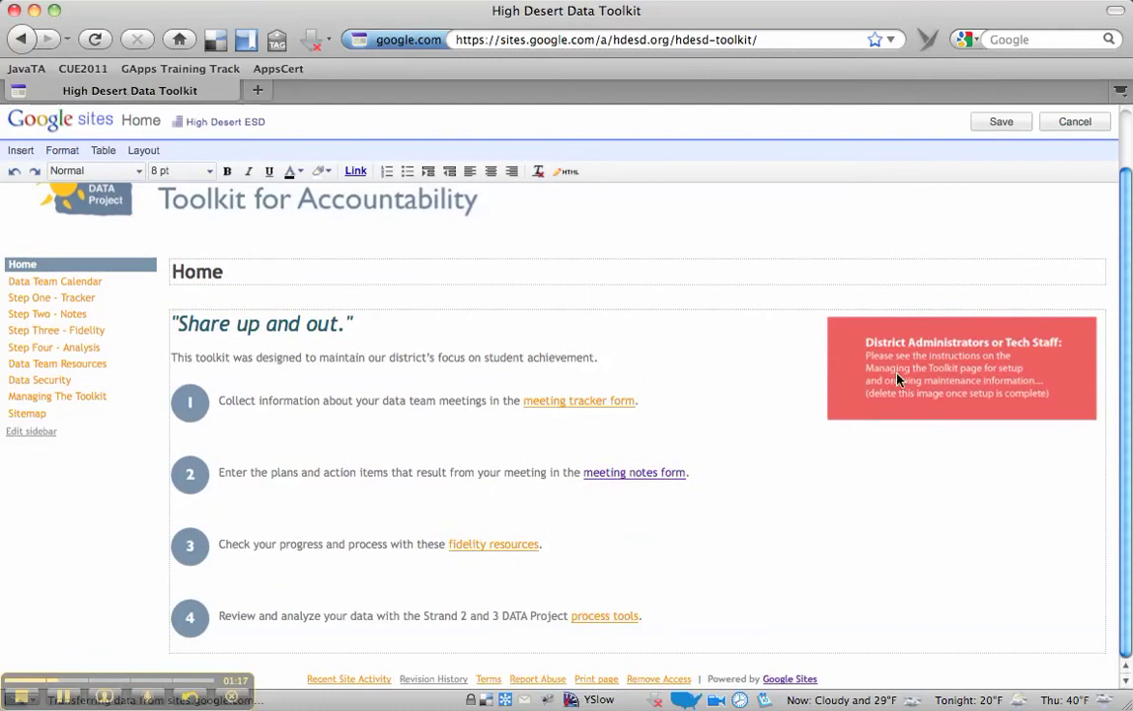
click(898, 379)
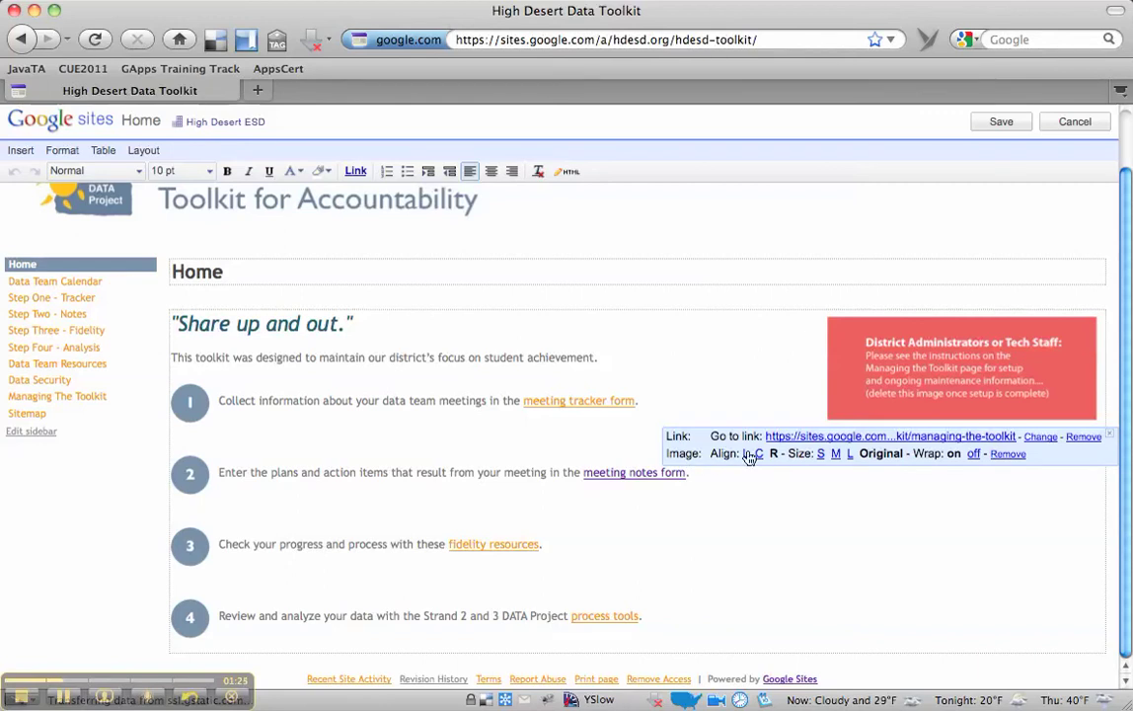
click(1004, 454)
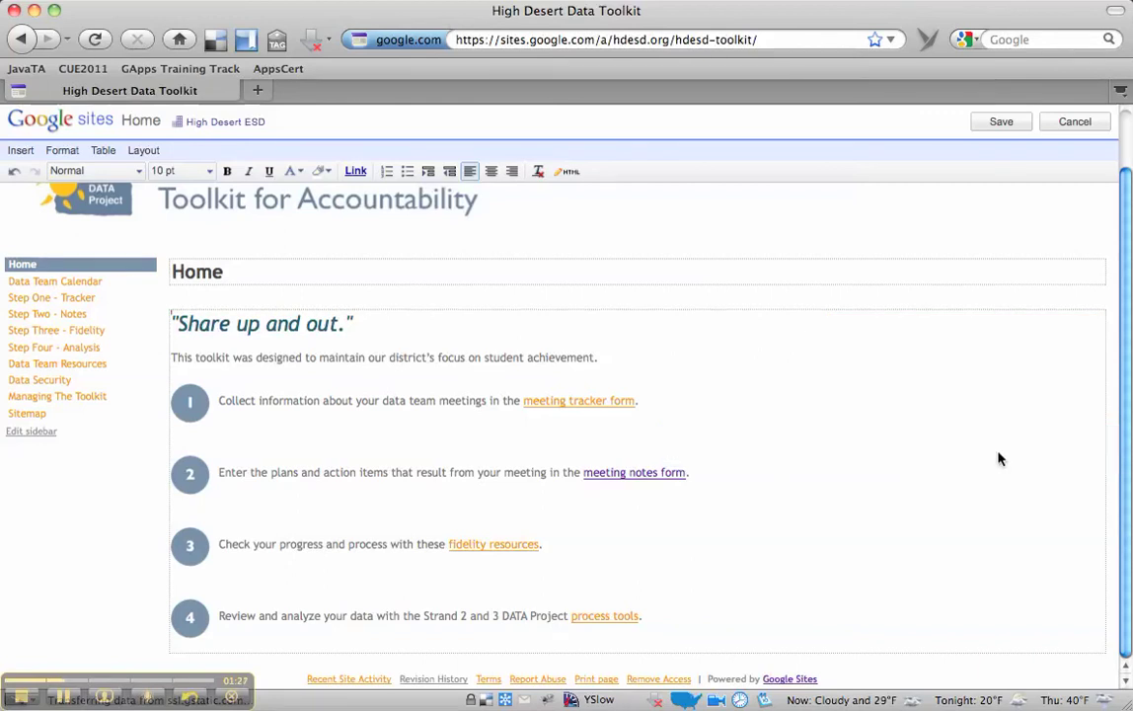
scroll(1000, 457, up, 2)
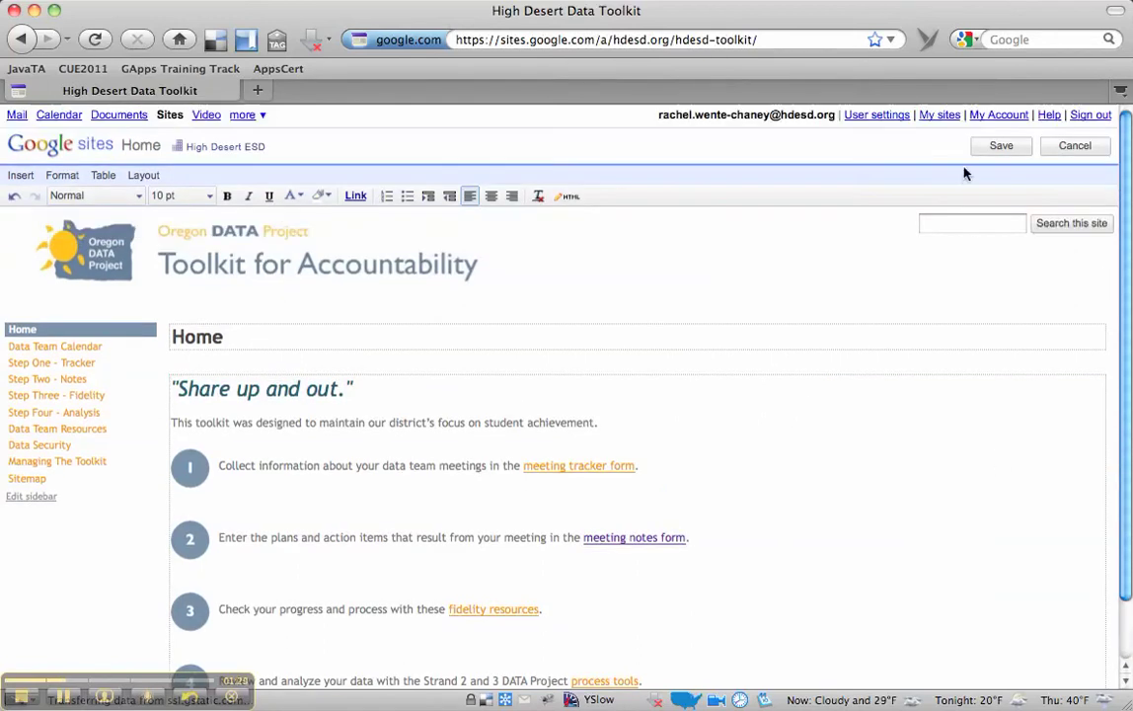
click(998, 146)
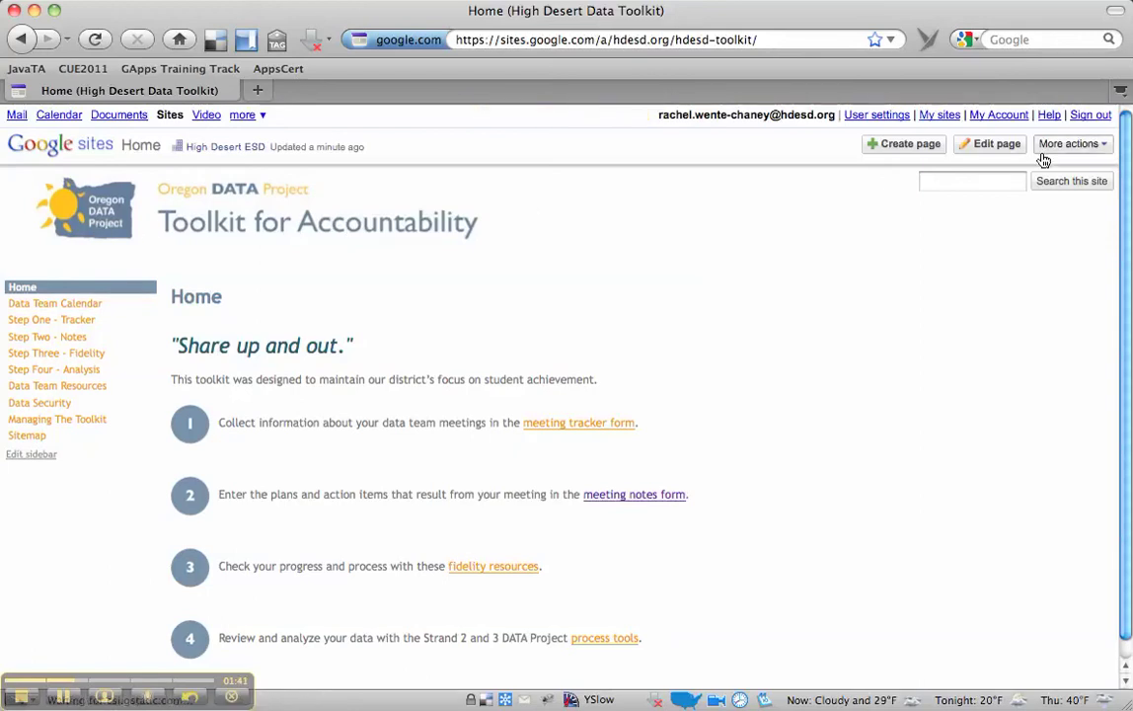
Step: Set the site header to No logo in the site layout, save the changes and return to the site
click(1102, 148)
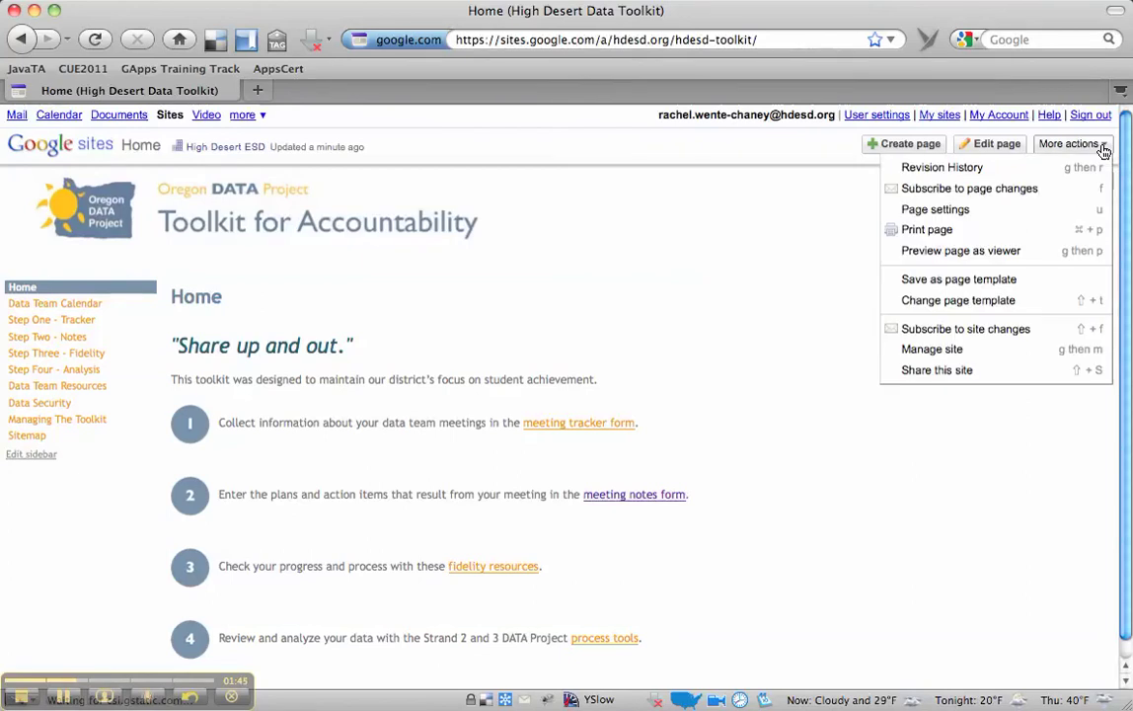
click(1011, 352)
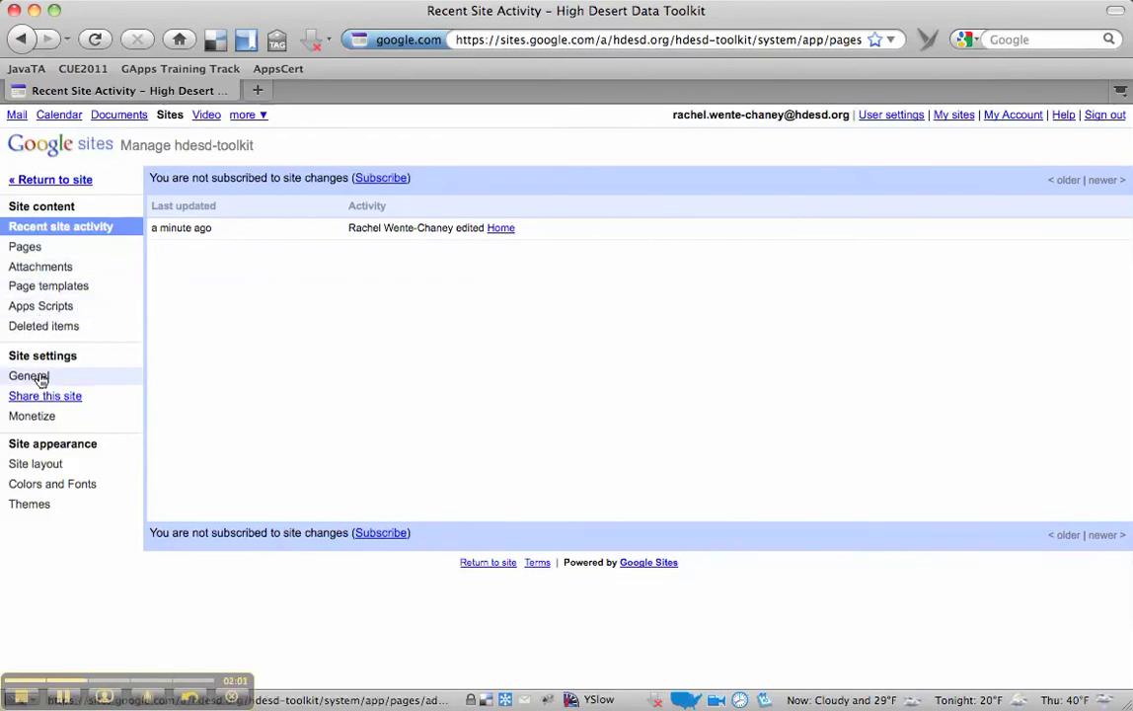
click(40, 466)
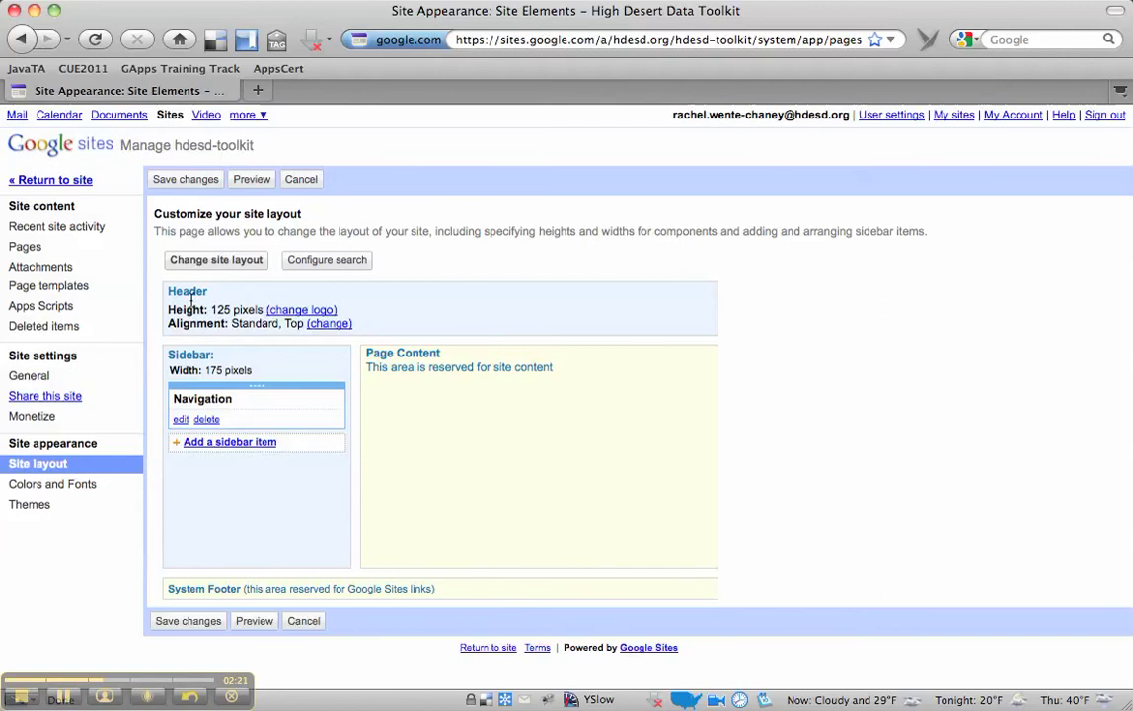
click(286, 314)
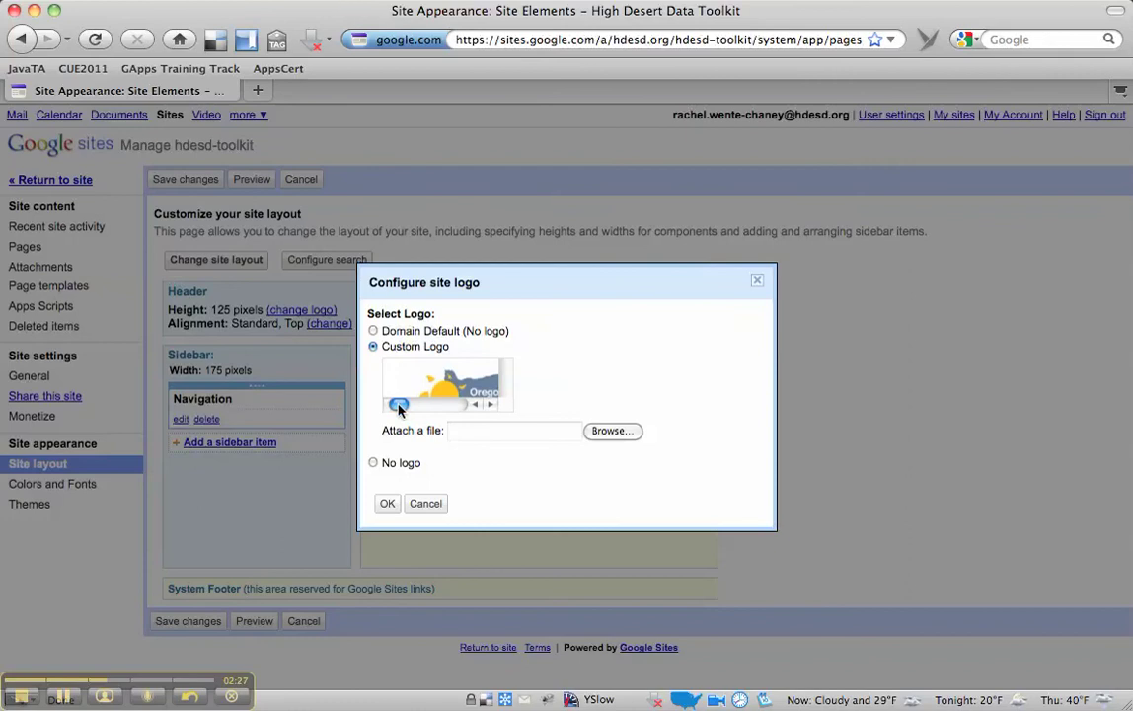
mouse_move(399, 409)
mouse_down()
mouse_move(441, 406)
mouse_move(398, 413)
mouse_up()
click(374, 463)
click(388, 504)
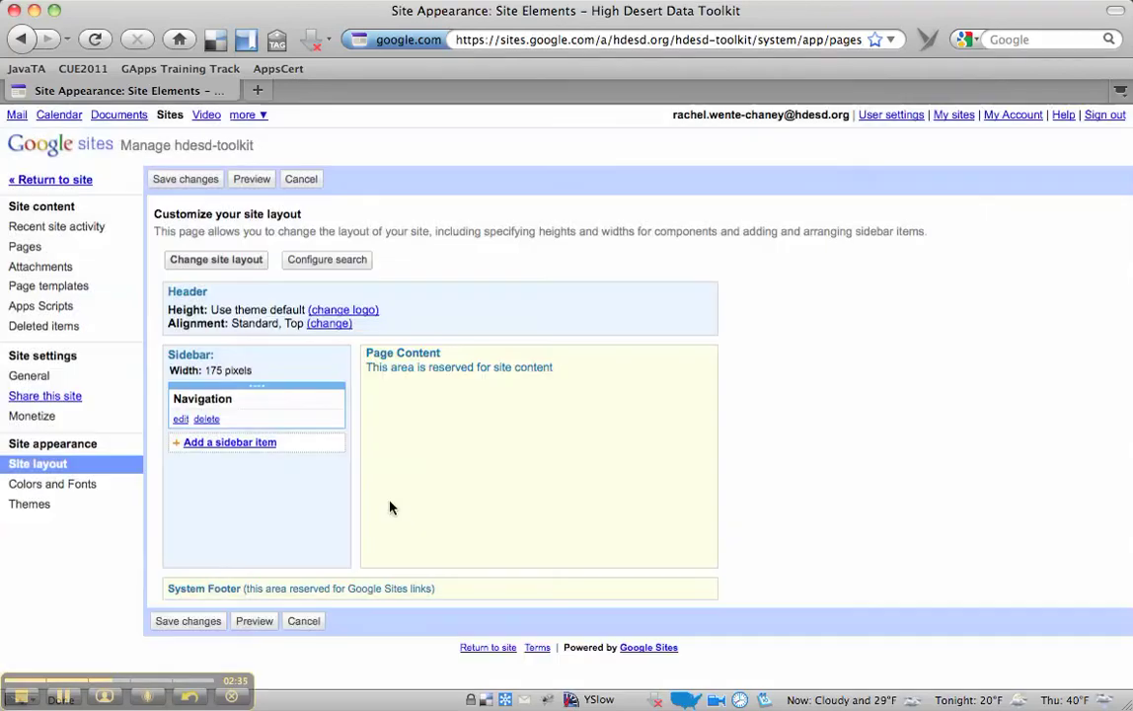
click(178, 622)
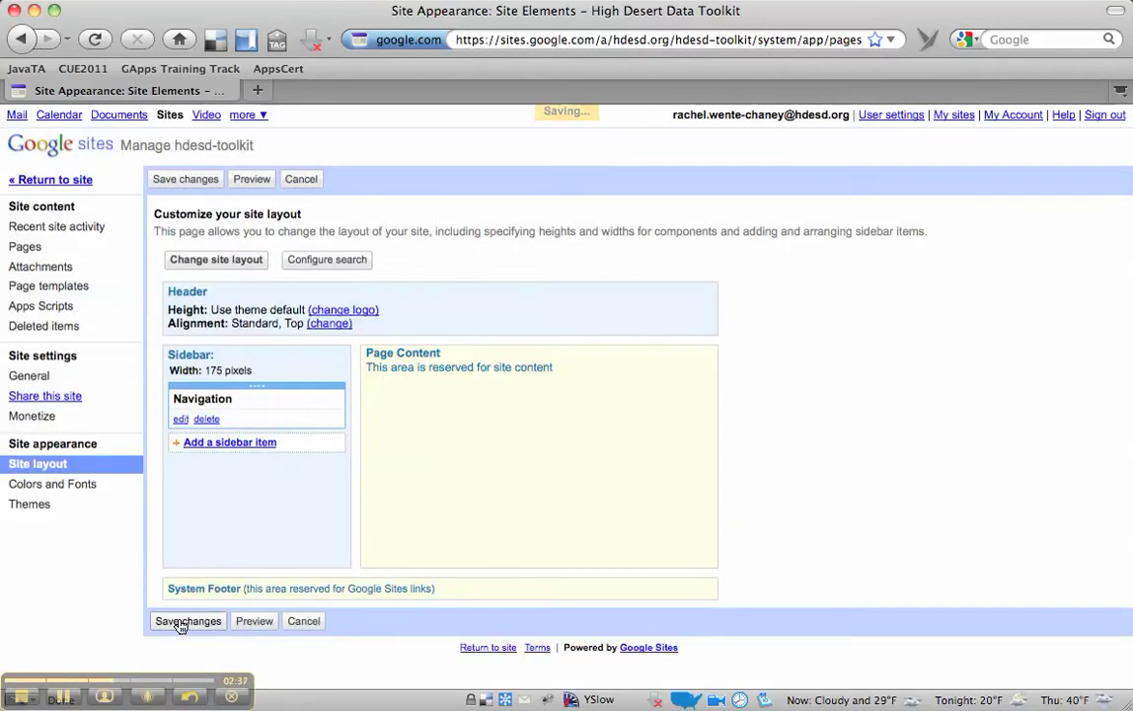
click(75, 188)
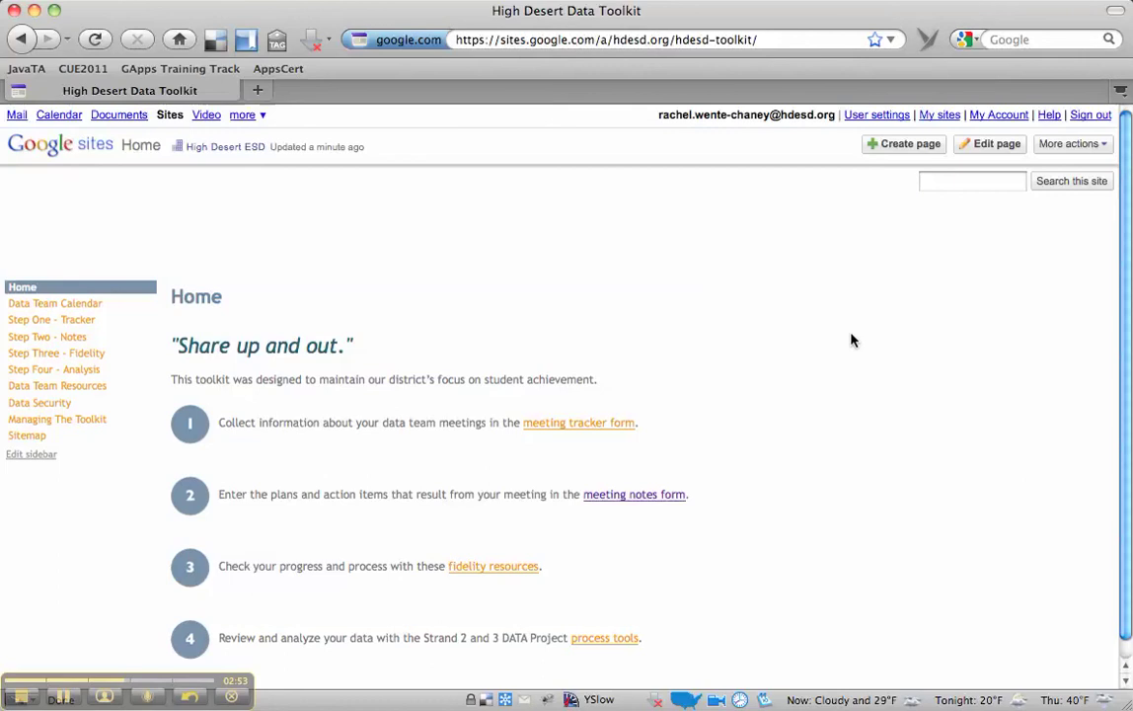
Step: Turn on showing the site name at the top of pages, save the general settings and return to the site
click(1106, 148)
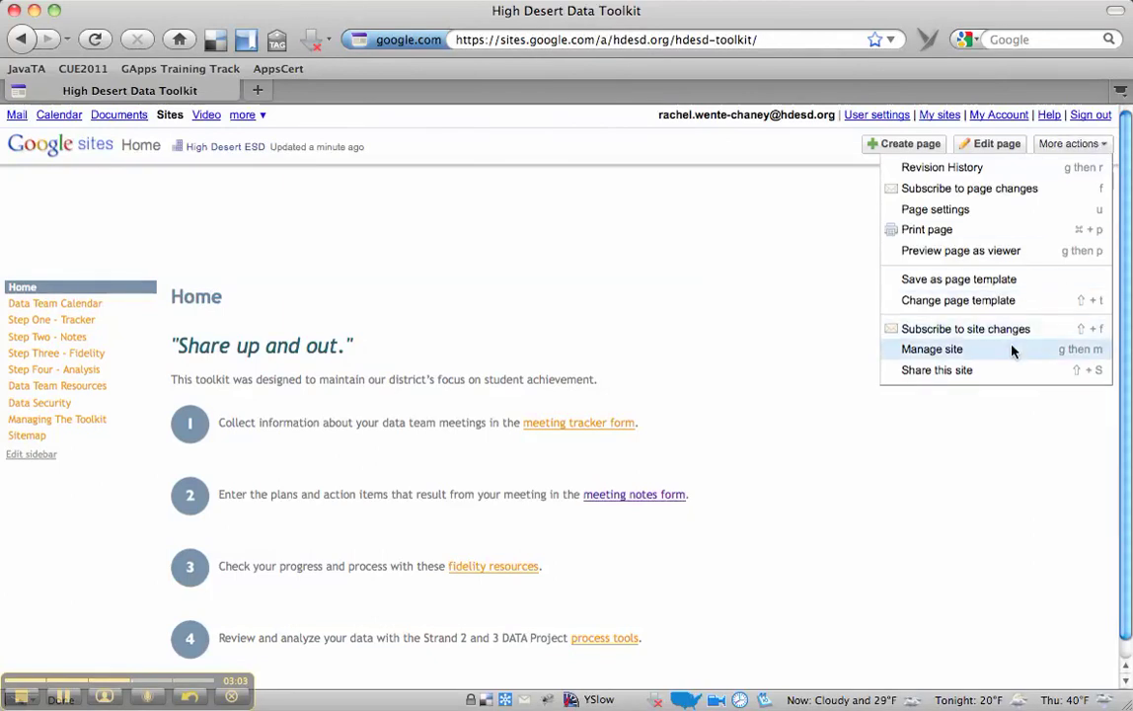
click(943, 349)
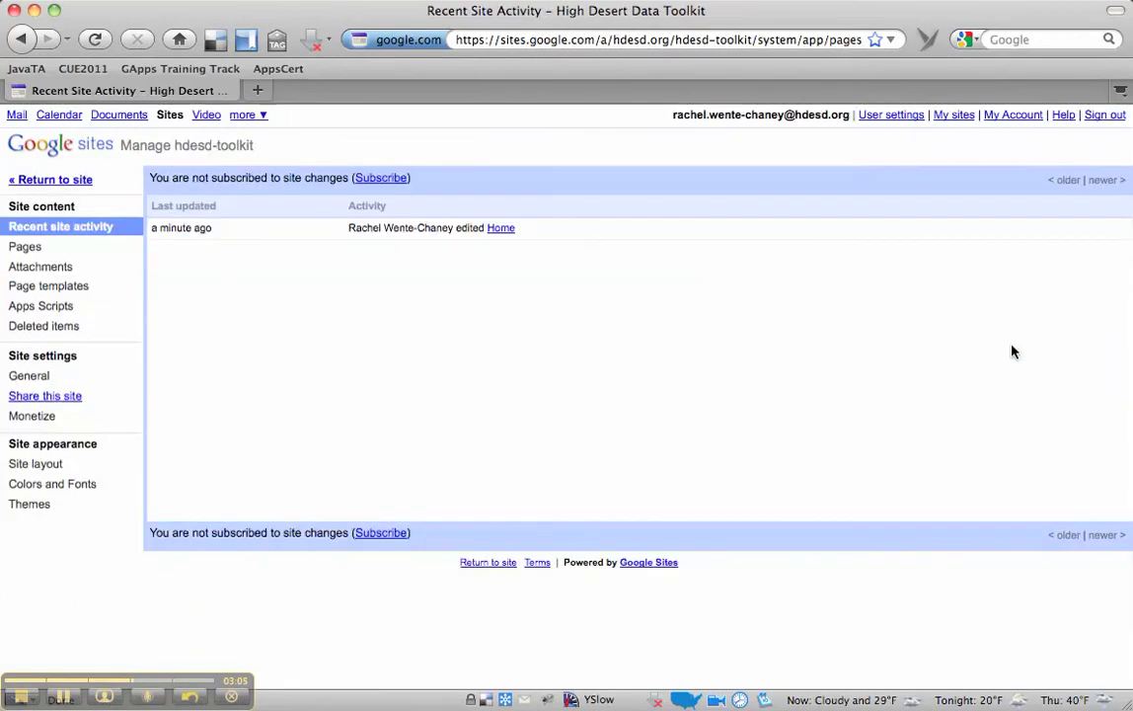
click(29, 376)
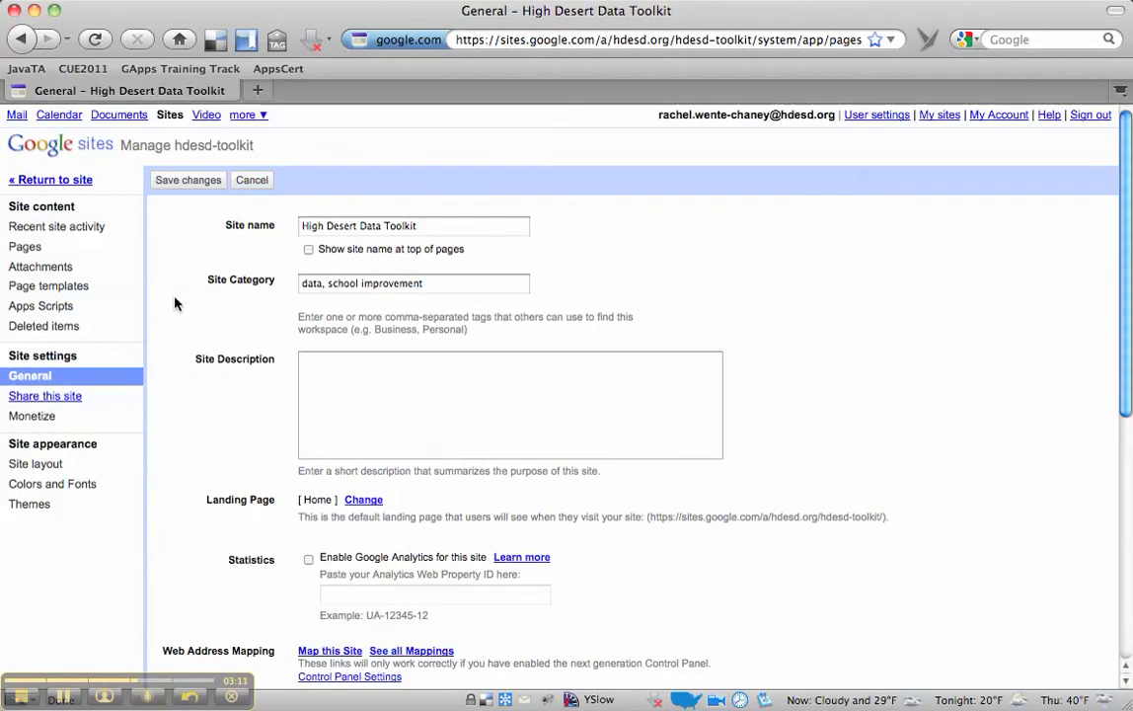
drag(435, 225, 294, 221)
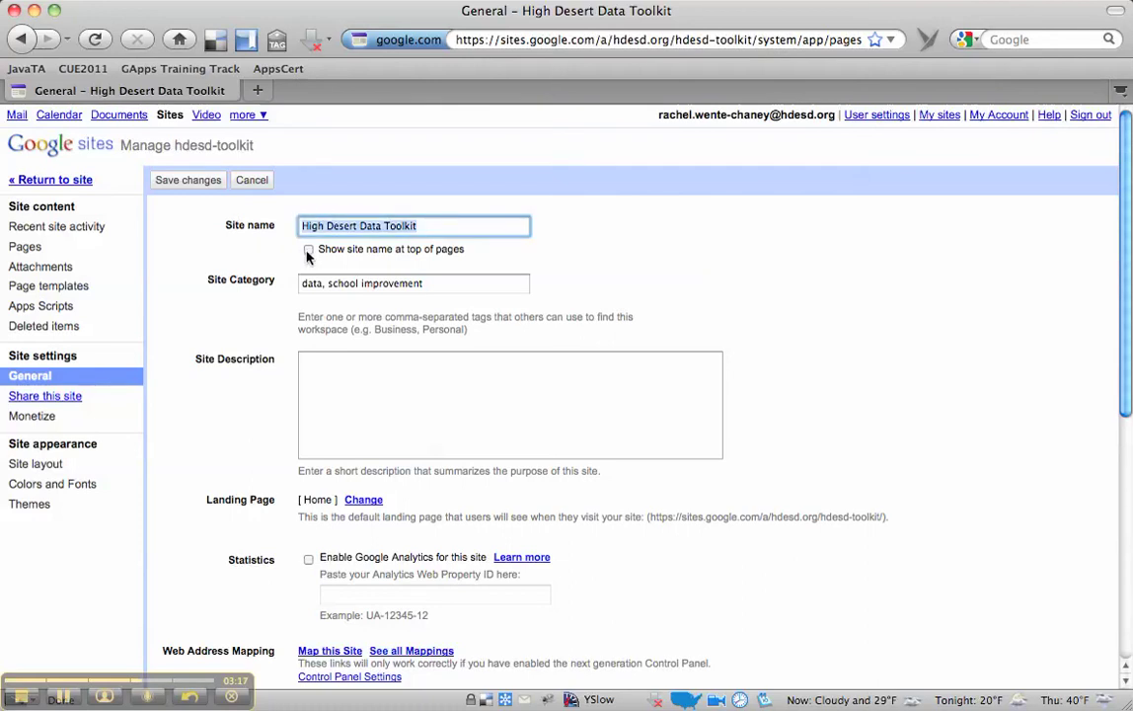
click(308, 250)
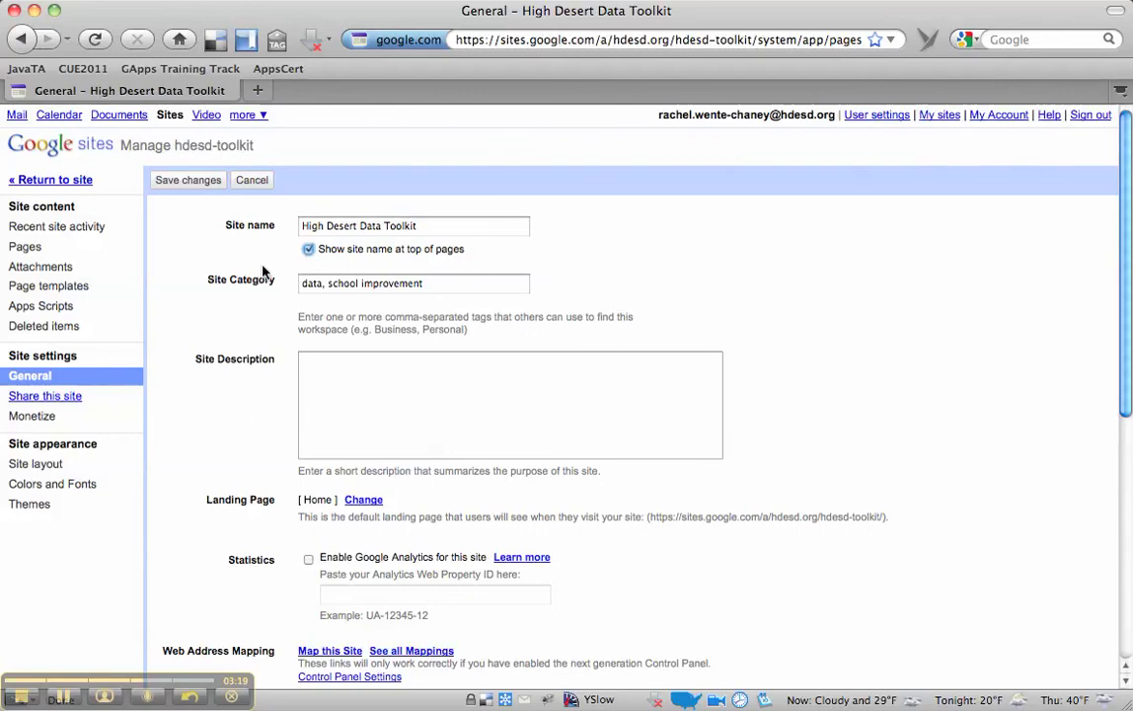
click(196, 184)
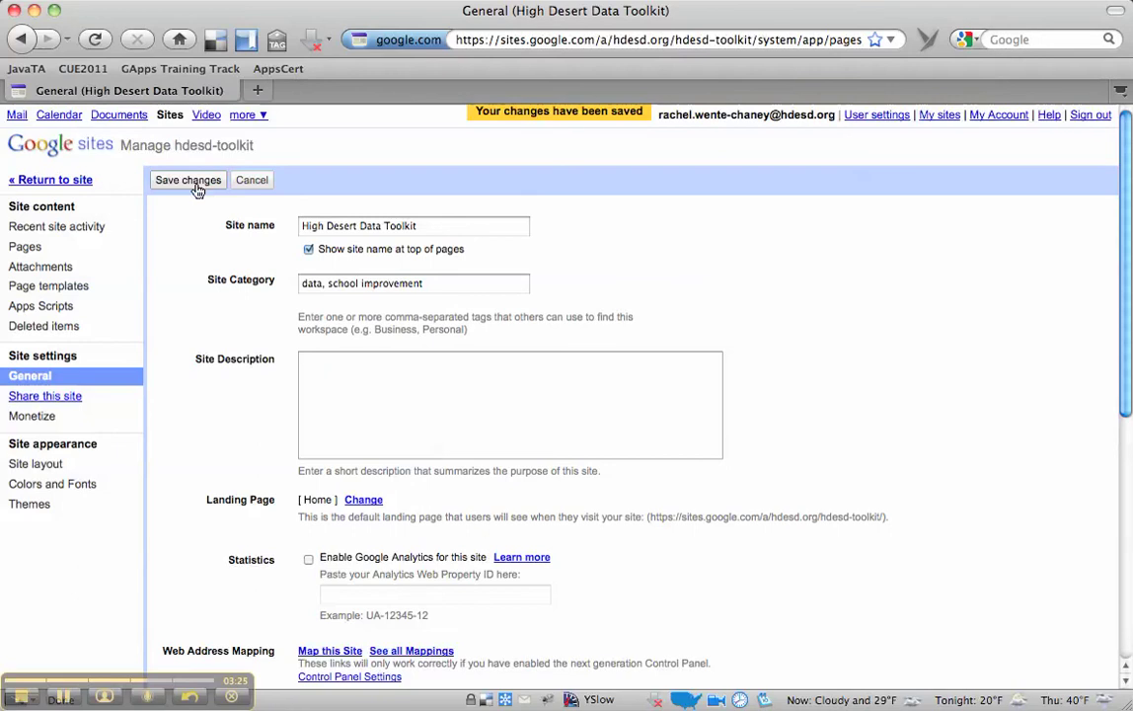
click(66, 184)
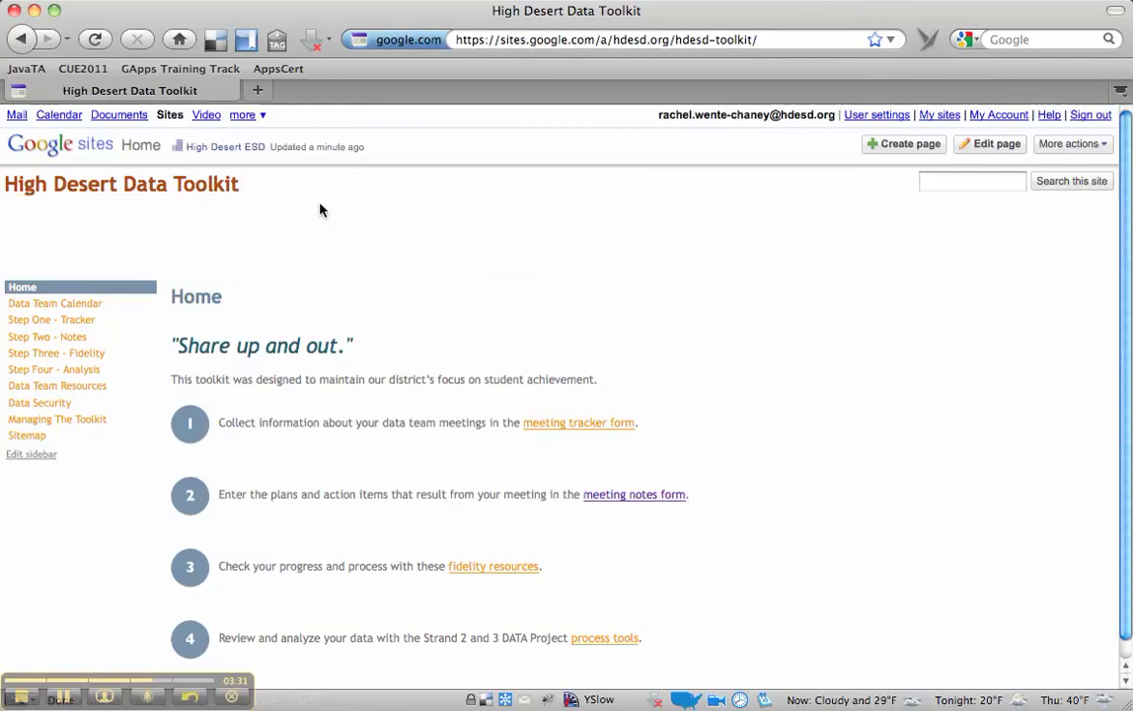
Step: Try the dark teal shades #00525e and #00363e as the site title color in the site's color settings
click(1103, 145)
click(1041, 353)
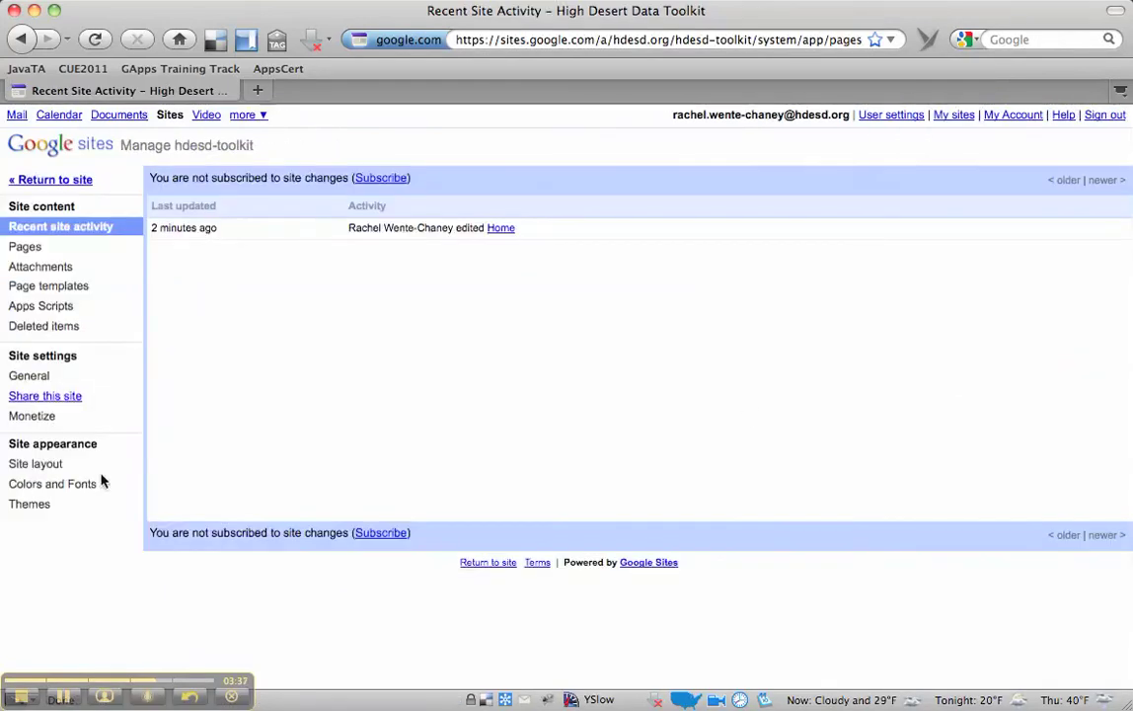
click(87, 486)
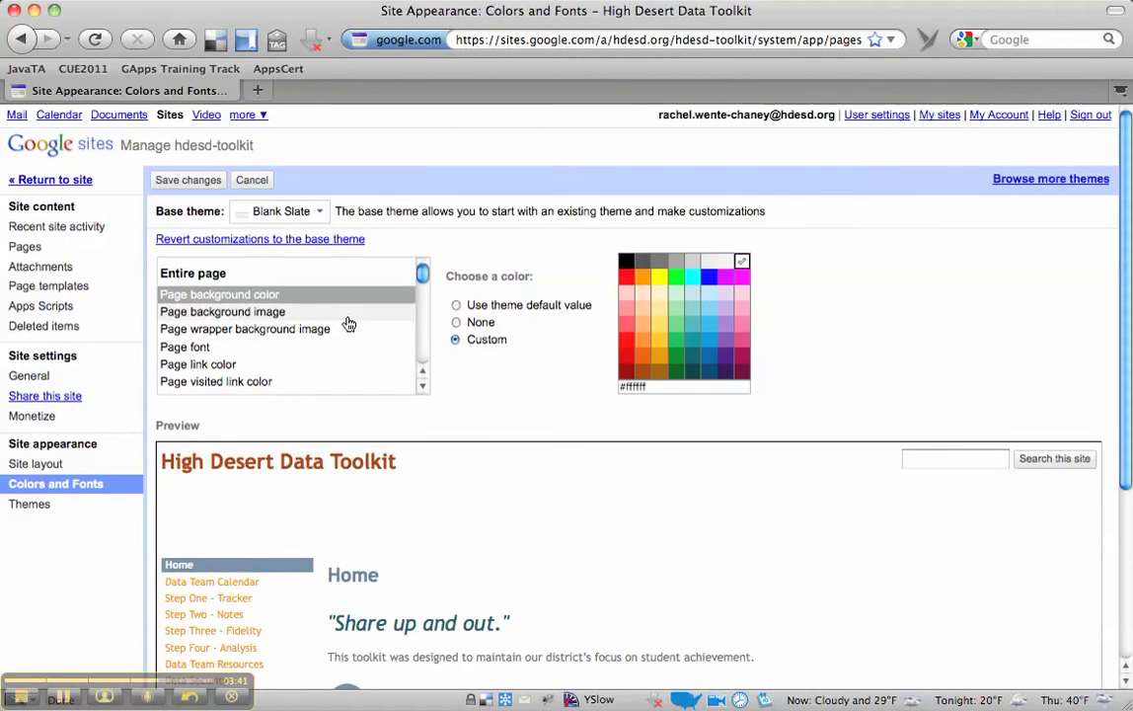
scroll(348, 323, down, 3)
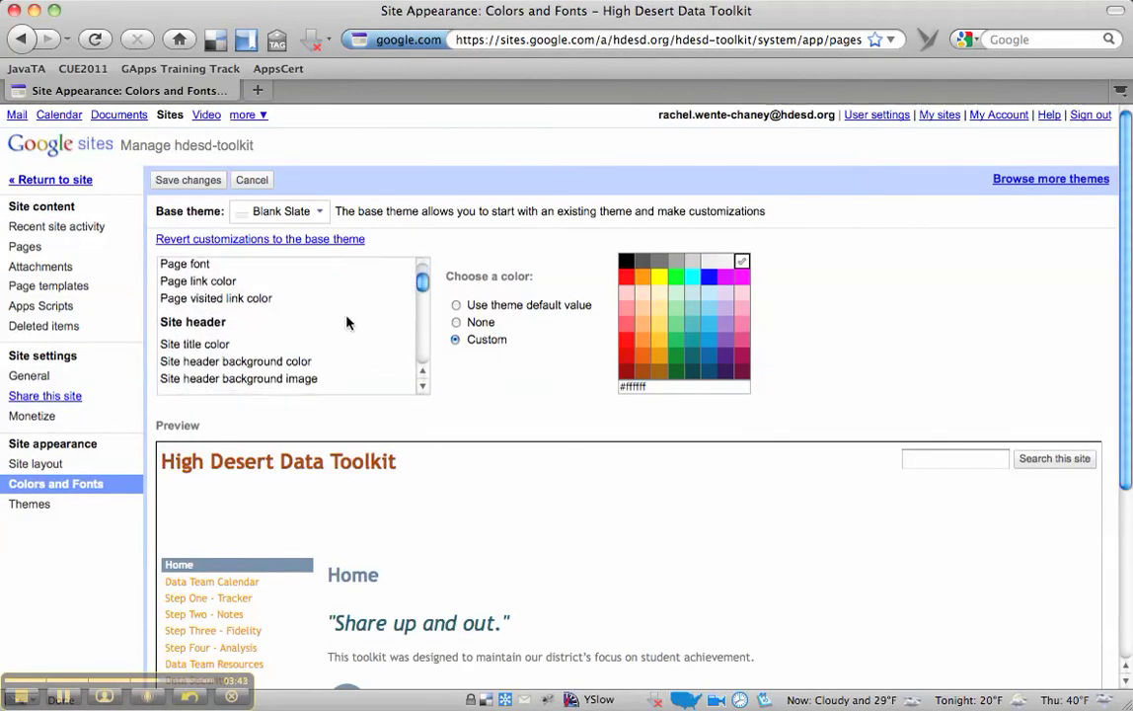
click(202, 347)
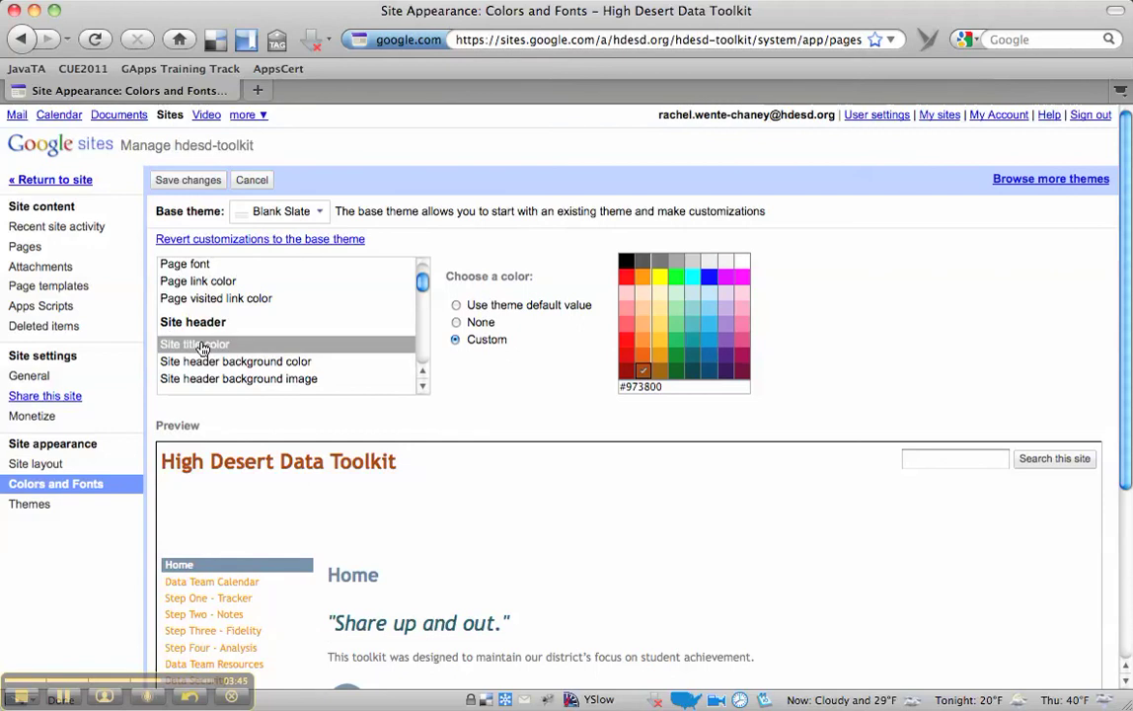
click(691, 359)
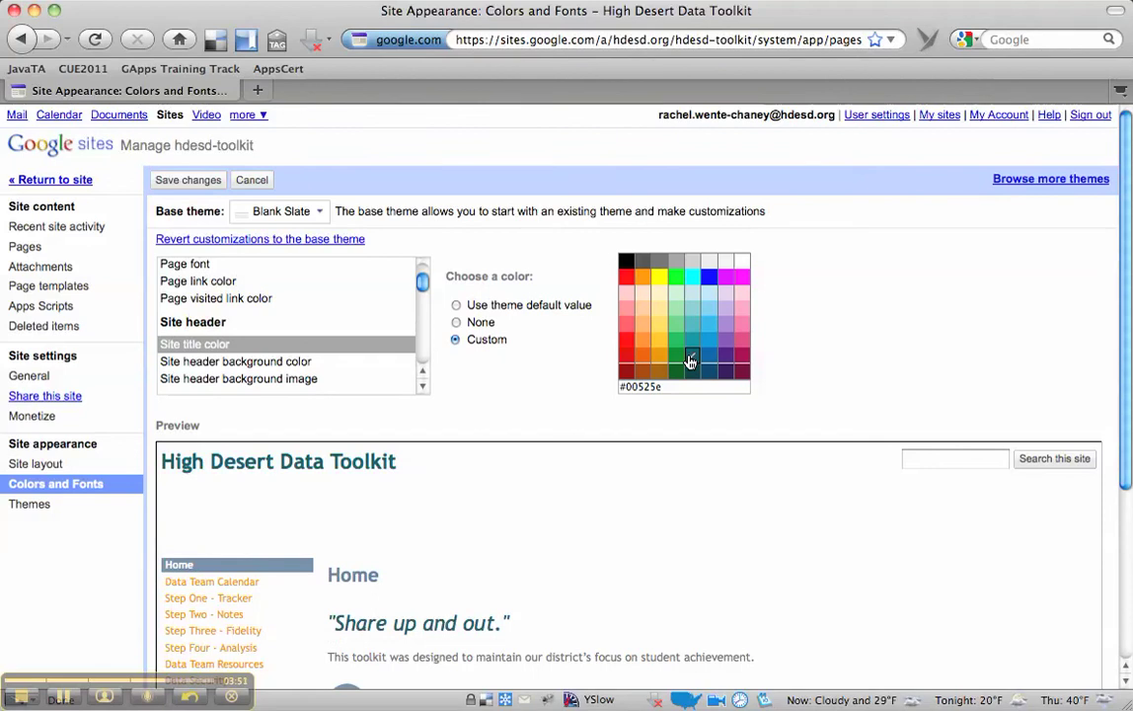
click(690, 372)
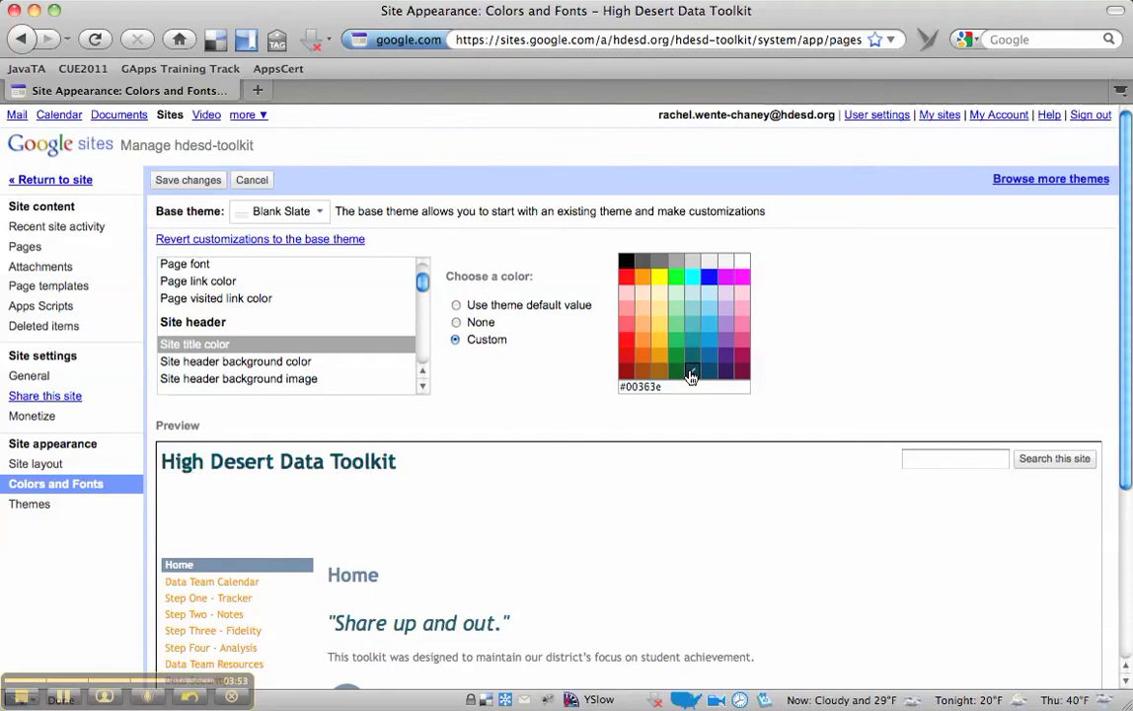
Step: Set the site title color to #973800, save the changes and return to the site's Home page
click(644, 372)
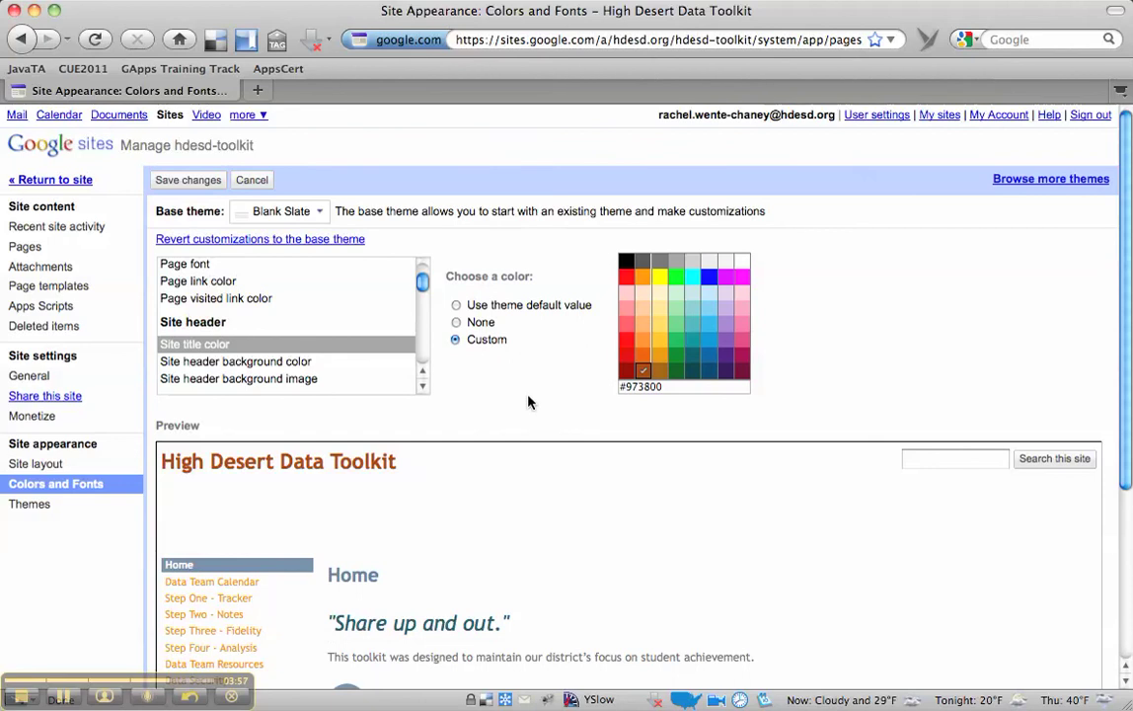
click(188, 181)
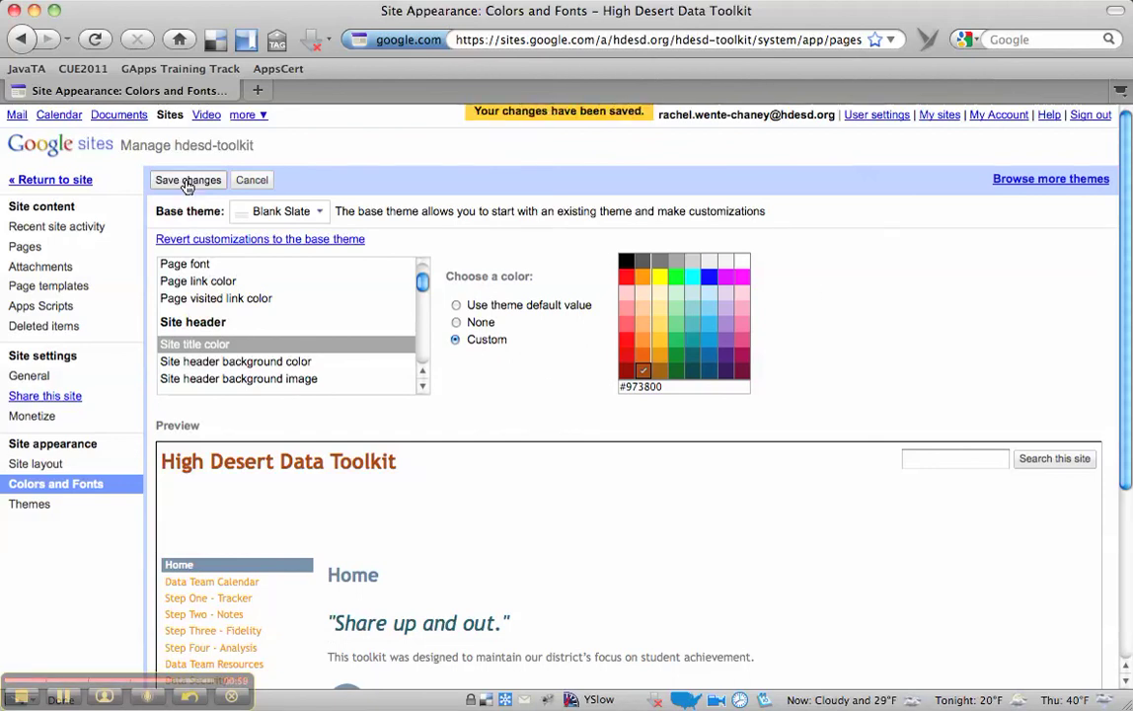
click(51, 181)
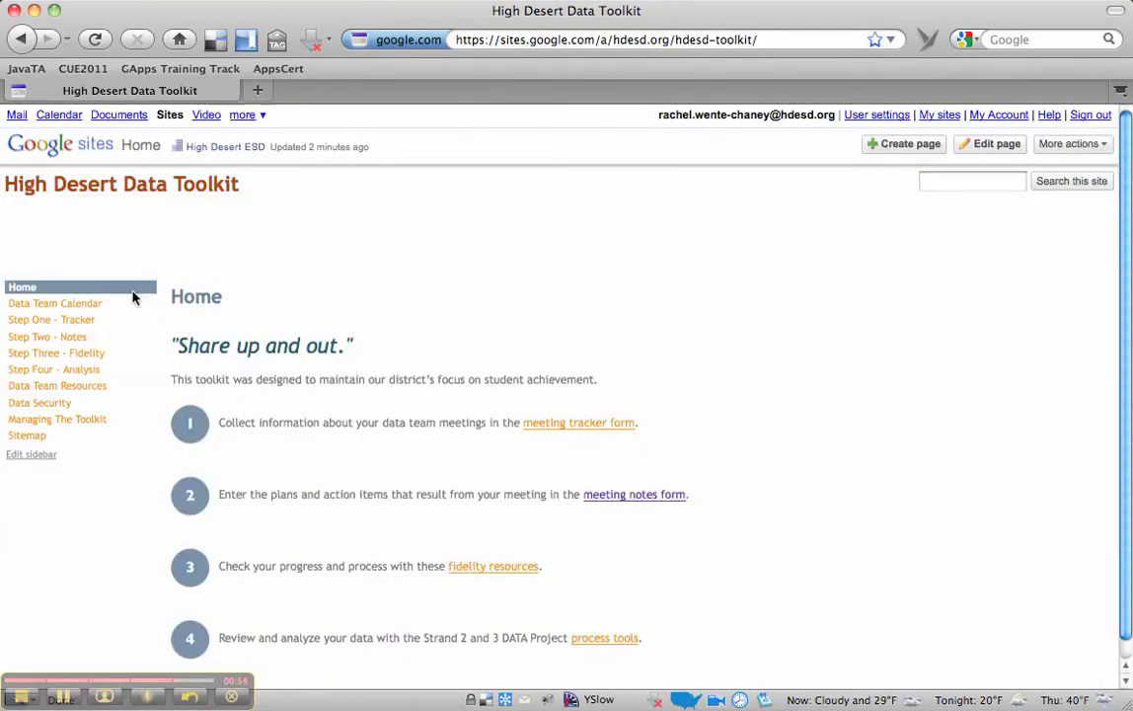
scroll(853, 344, down, 1)
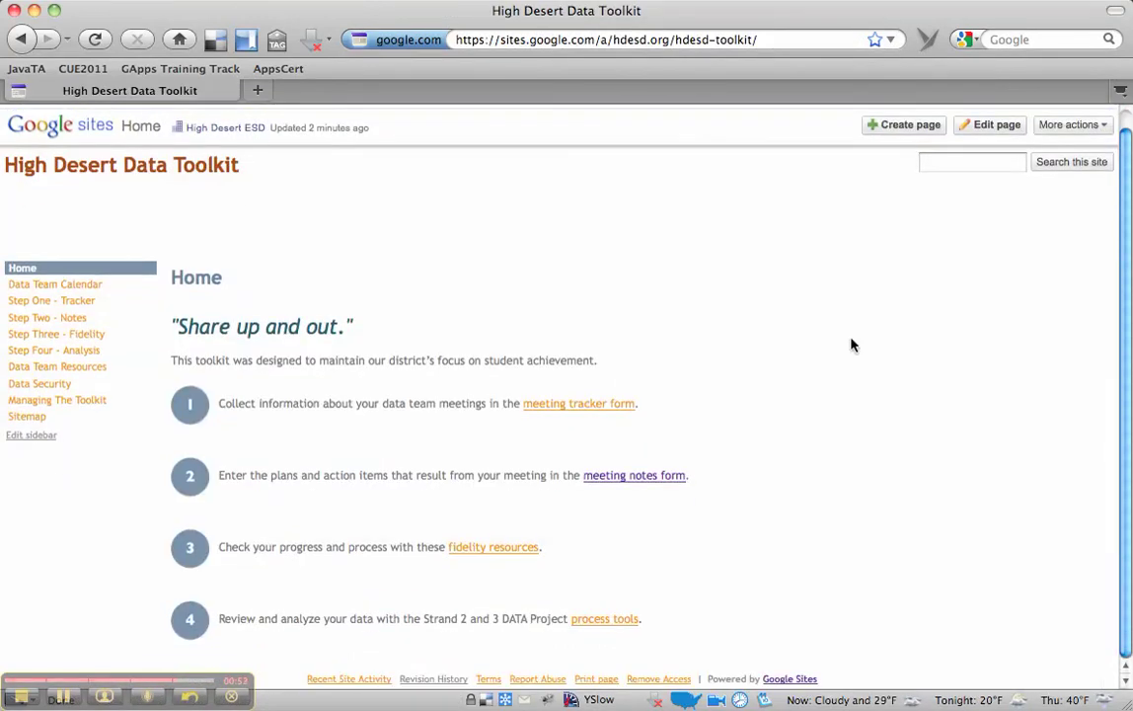